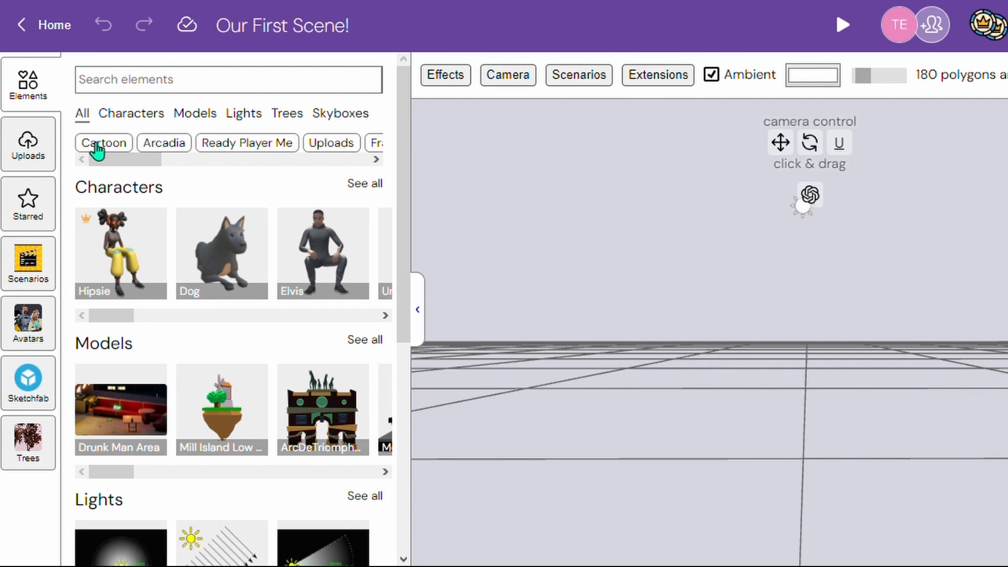
- Place the Mill Island model from the Models library onto the empty scene's grid
scroll(240, 279, down, 3)
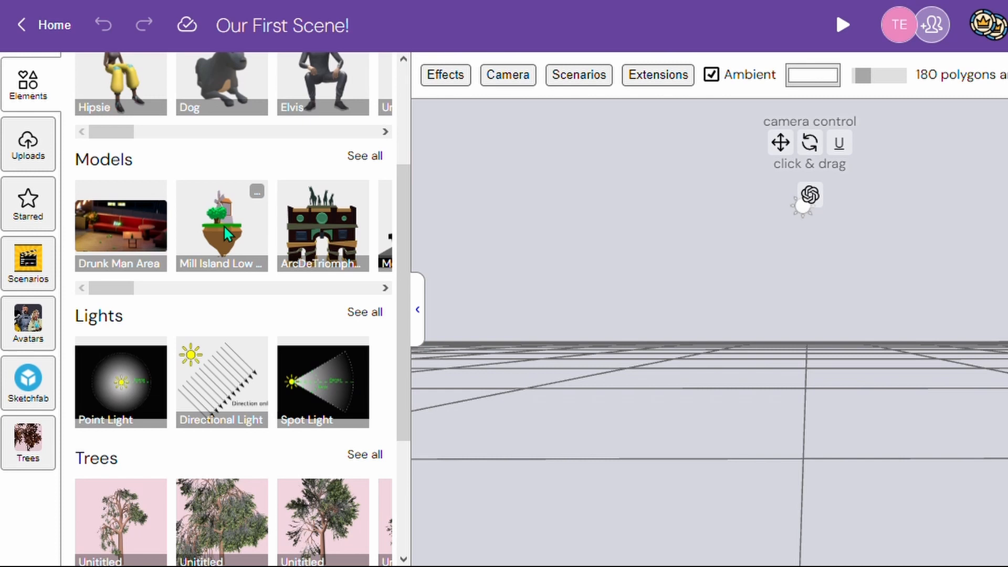
drag(223, 226, 695, 421)
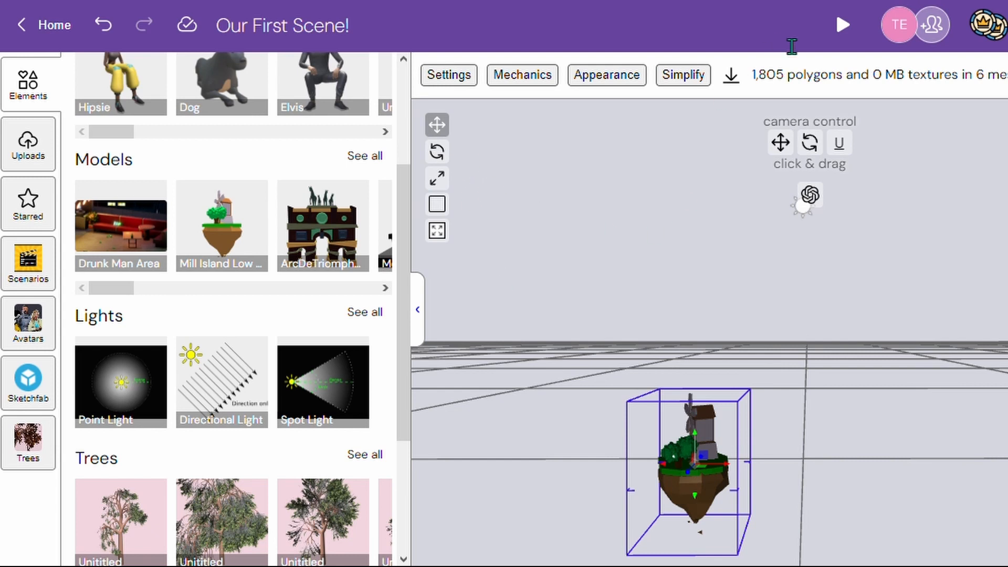
- Preview the scene in play mode twice, returning to edit mode each time
click(840, 26)
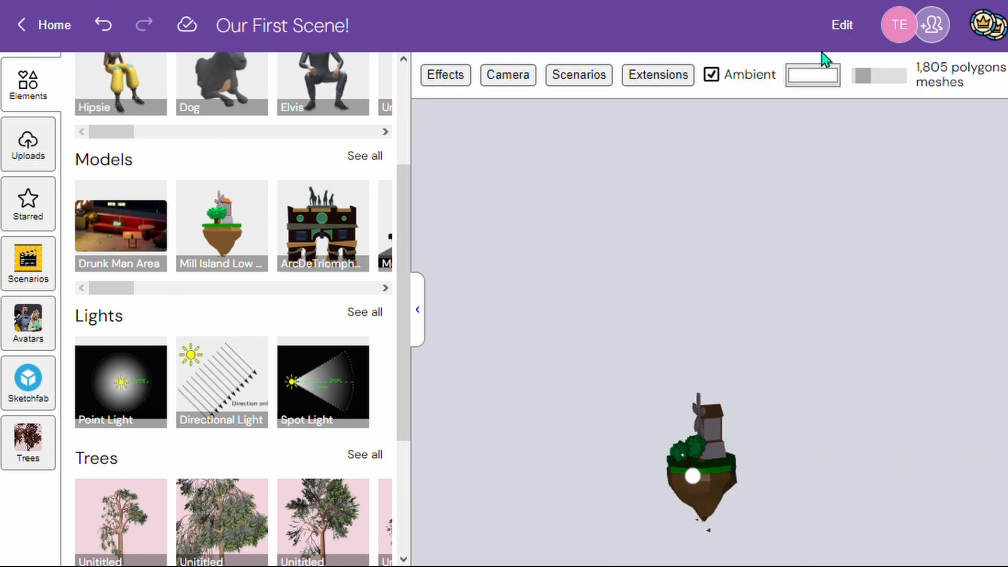
click(855, 35)
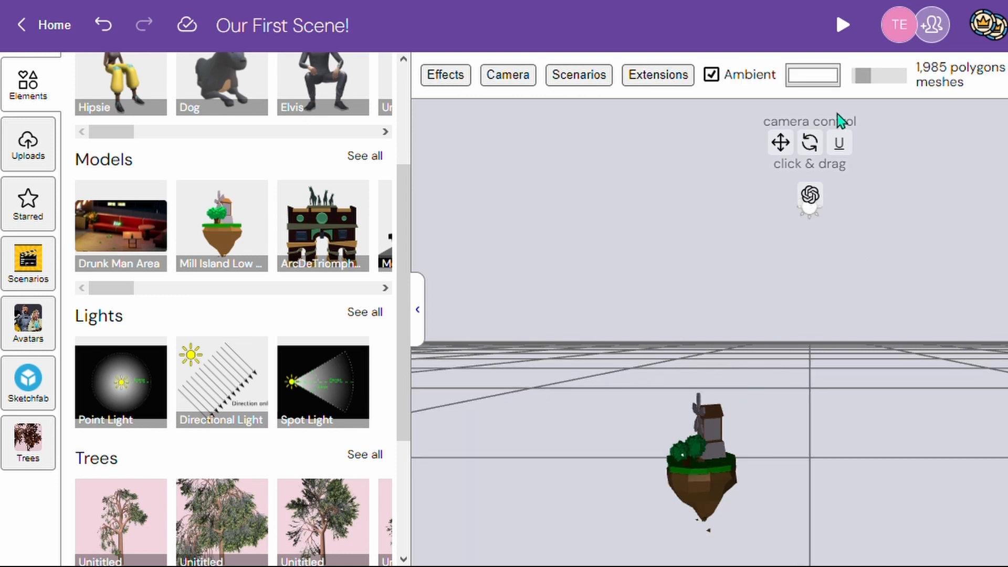
click(843, 24)
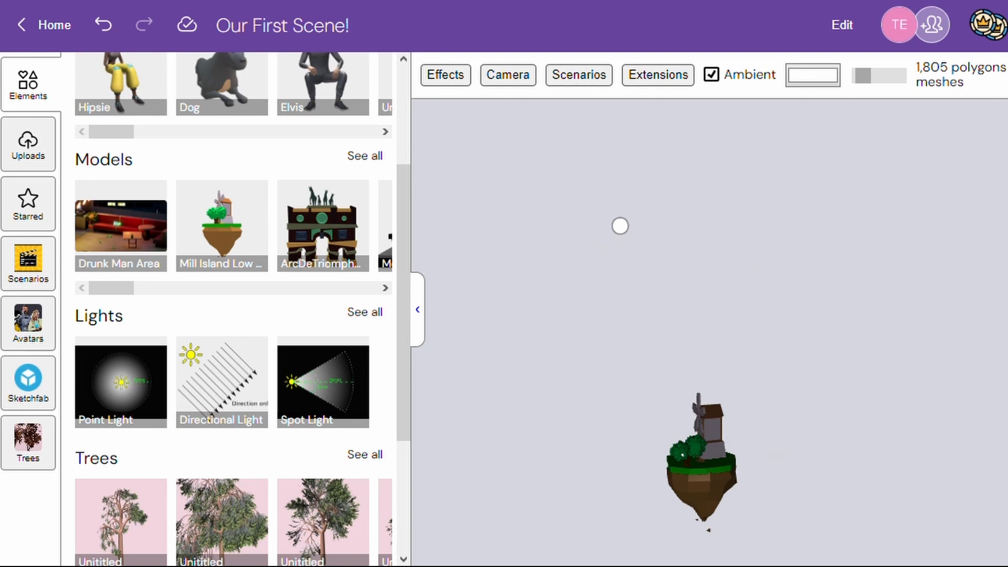
click(844, 26)
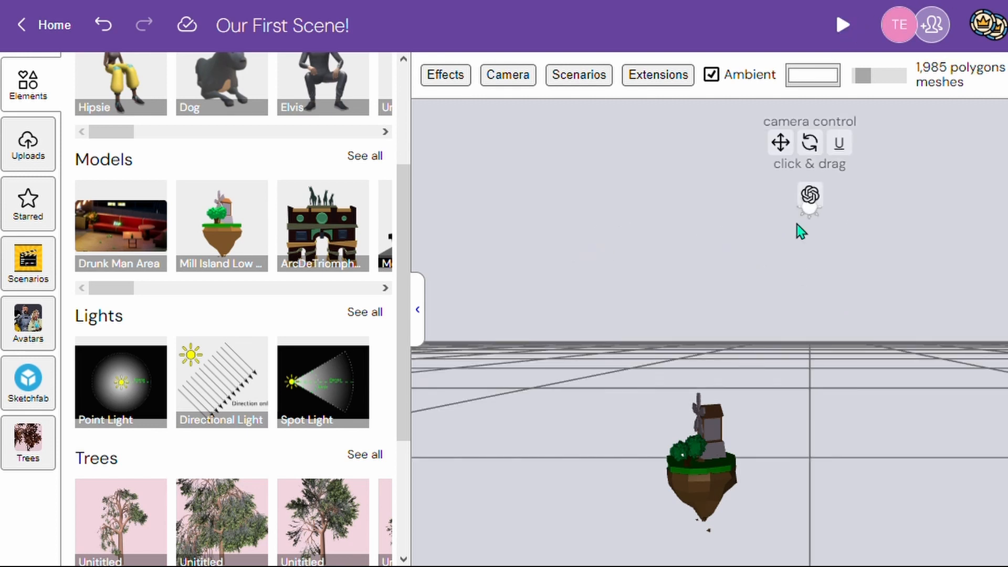
- Select the windmill island, raise it, and reposition it closer to the camera
click(702, 468)
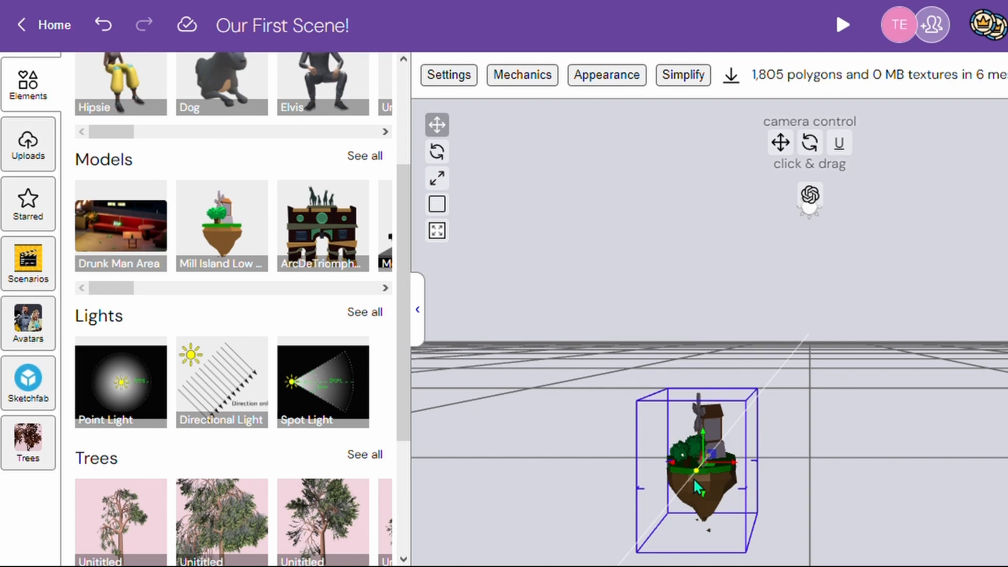
drag(698, 487, 881, 468)
drag(758, 461, 692, 389)
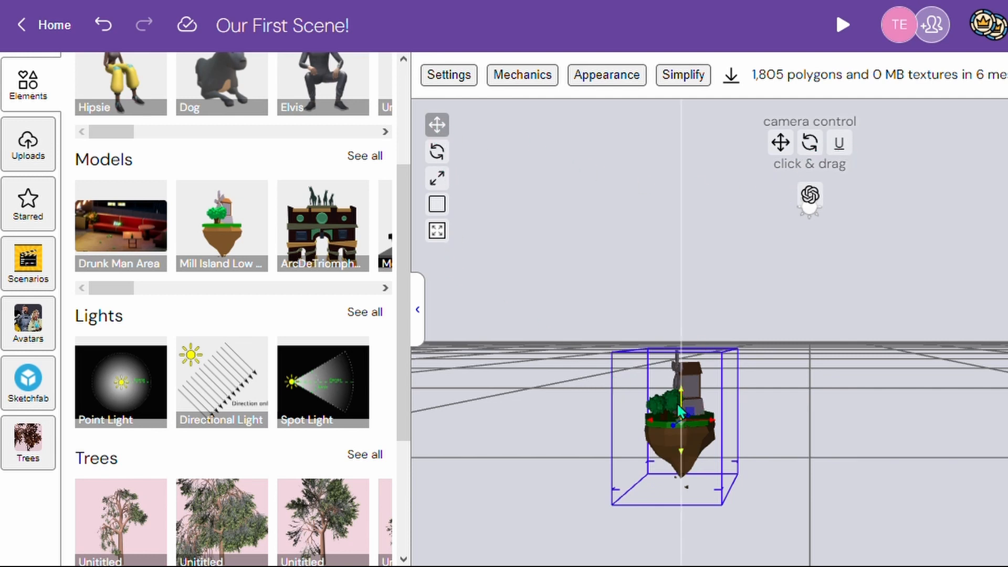
drag(676, 435, 657, 428)
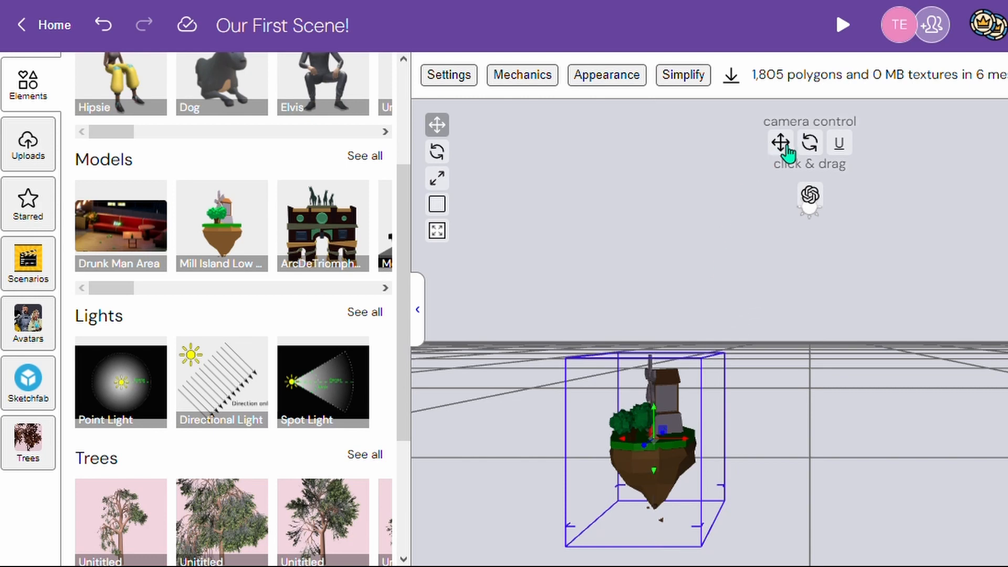
- Pan and orbit the camera to view the windmill island from a different angle
drag(787, 150, 762, 310)
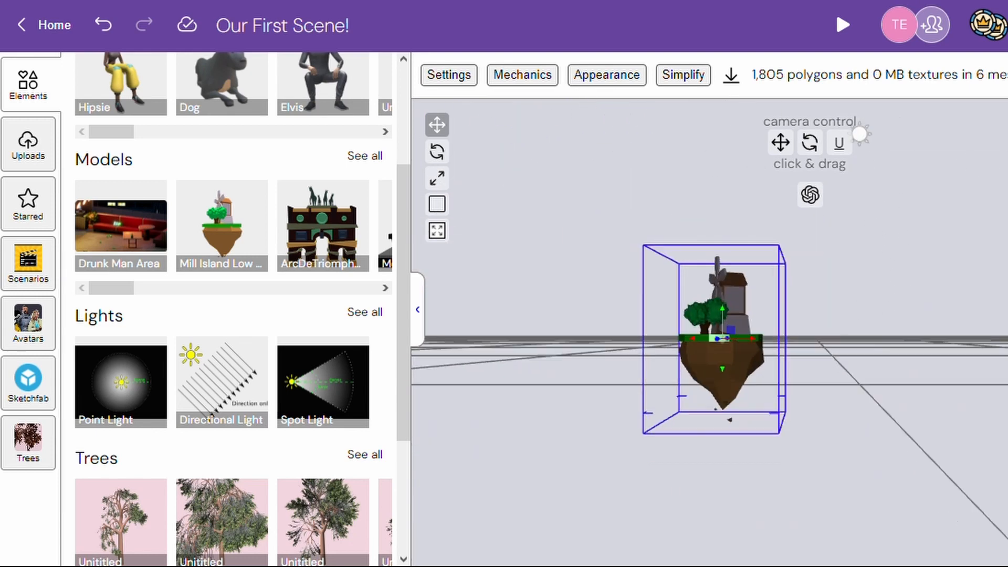
drag(860, 134, 799, 199)
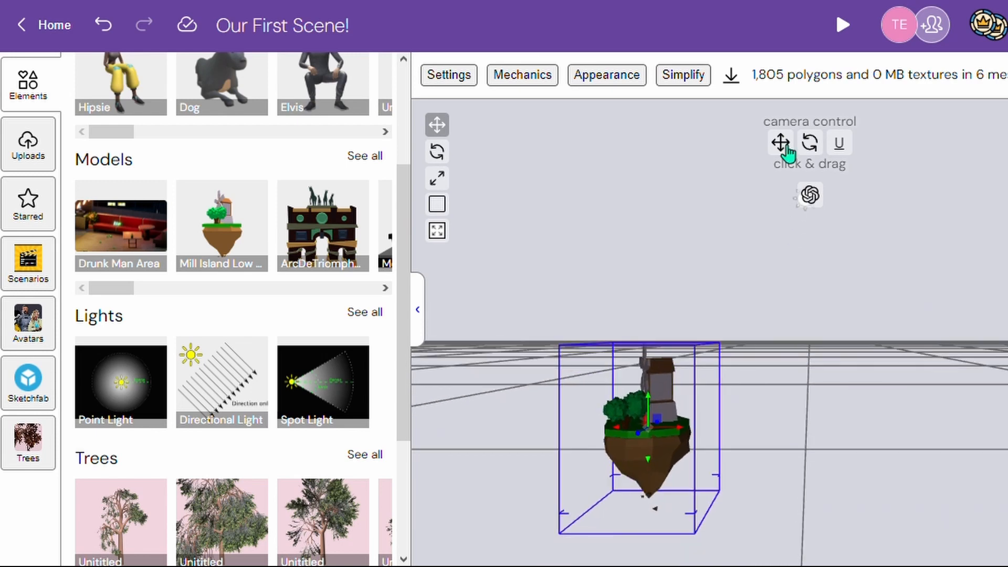
drag(813, 149, 862, 177)
click(442, 126)
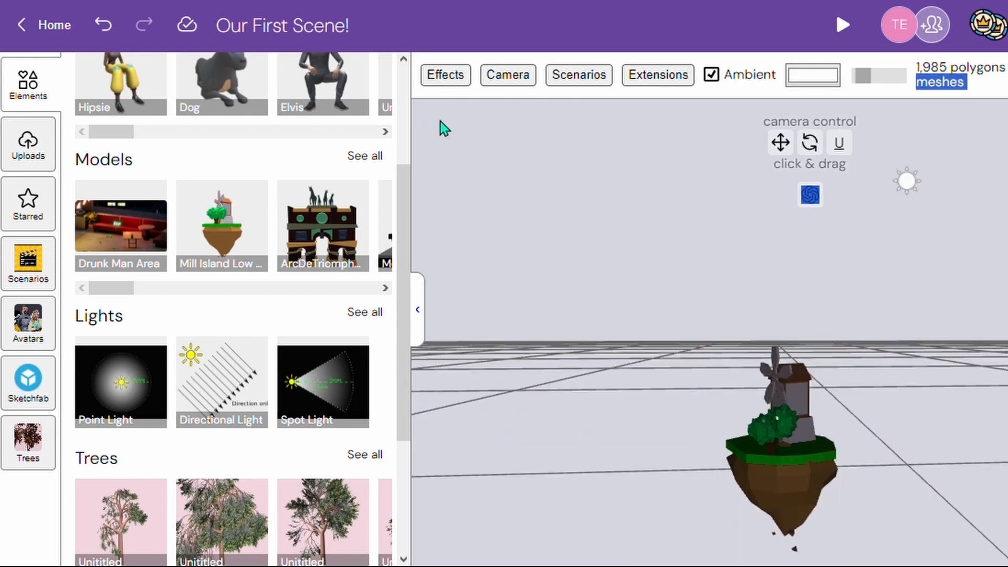
- Select the windmill island and shift it slightly sideways across the scene
click(809, 444)
drag(784, 449, 710, 392)
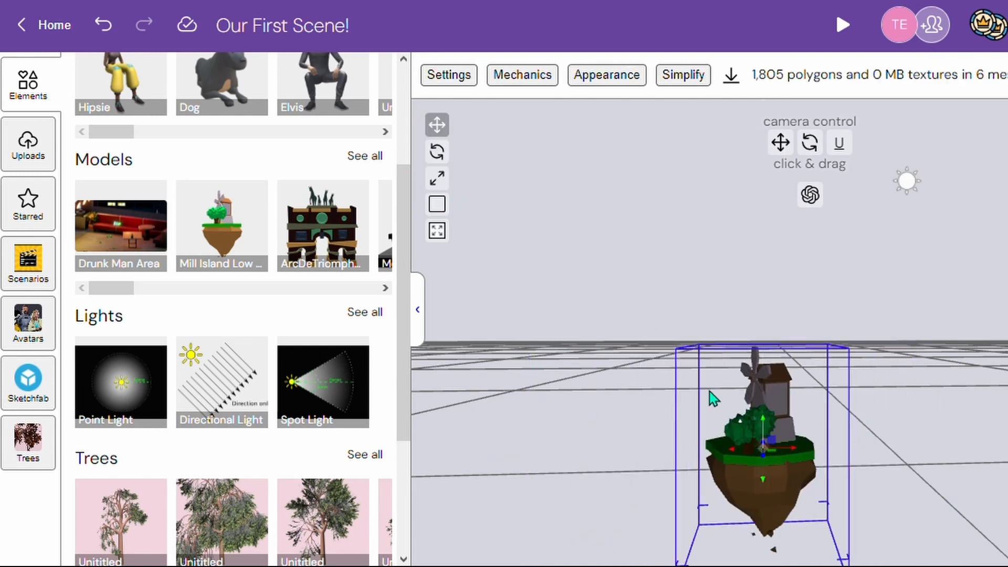
- Try rotating the windmill island about its axes, and undo both the rotation and the sideways shift
click(438, 152)
drag(768, 454, 778, 478)
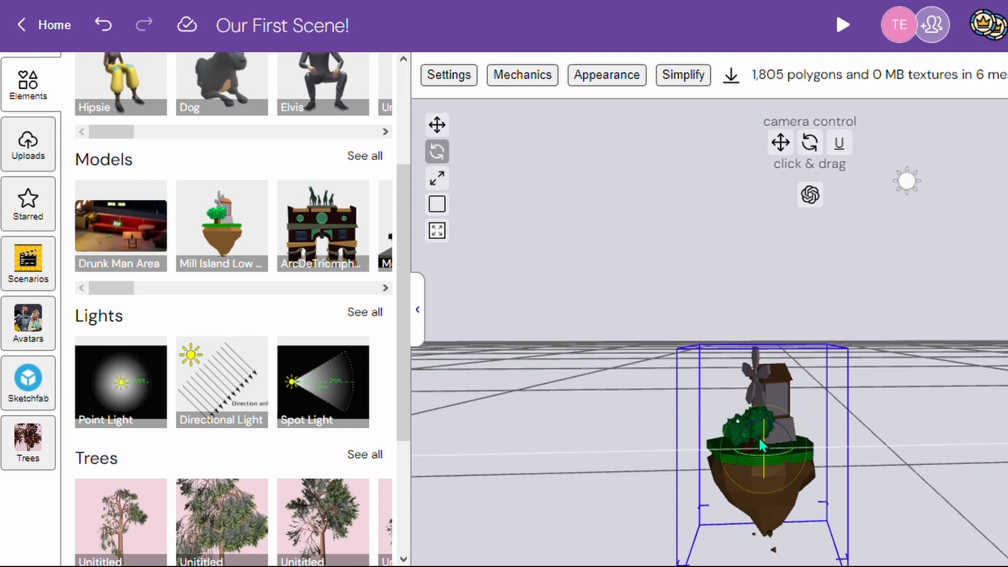
mouse_move(764, 437)
mouse_down()
mouse_move(765, 366)
mouse_move(754, 445)
mouse_up()
click(437, 178)
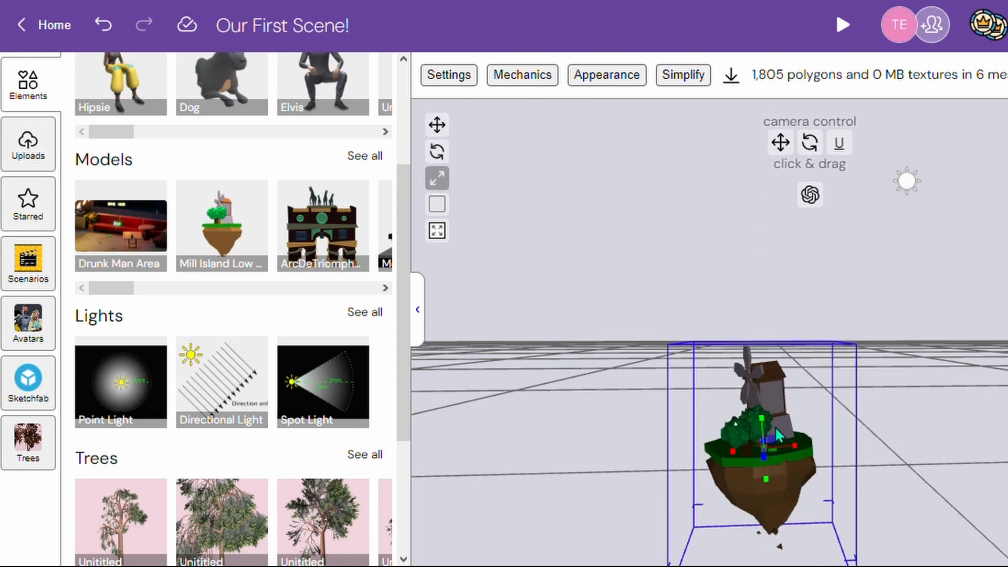
key(ctrl+z)
key(ctrl+z)
key(ctrl+z)
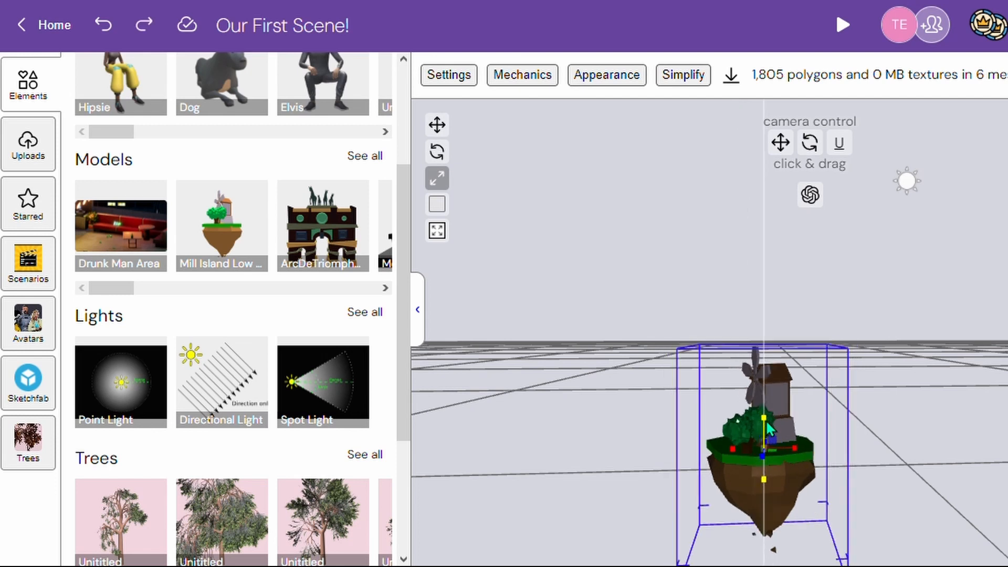
- Try stretching the windmill island along its vertical and horizontal axes separately, undoing each scale change
drag(784, 420, 788, 295)
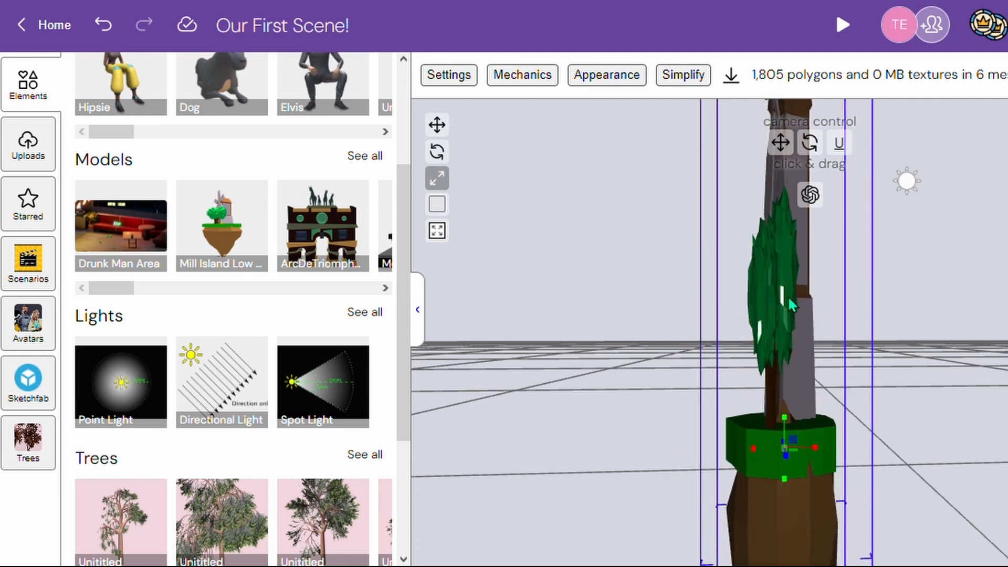
key(ctrl+z)
drag(806, 448, 877, 446)
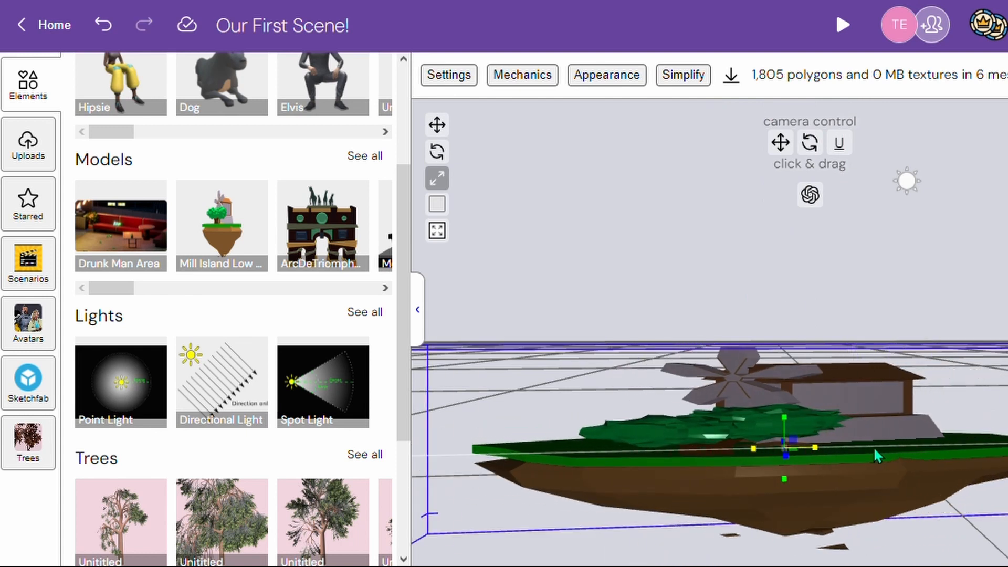
key(ctrl+z)
drag(803, 474, 819, 506)
key(ctrl+z)
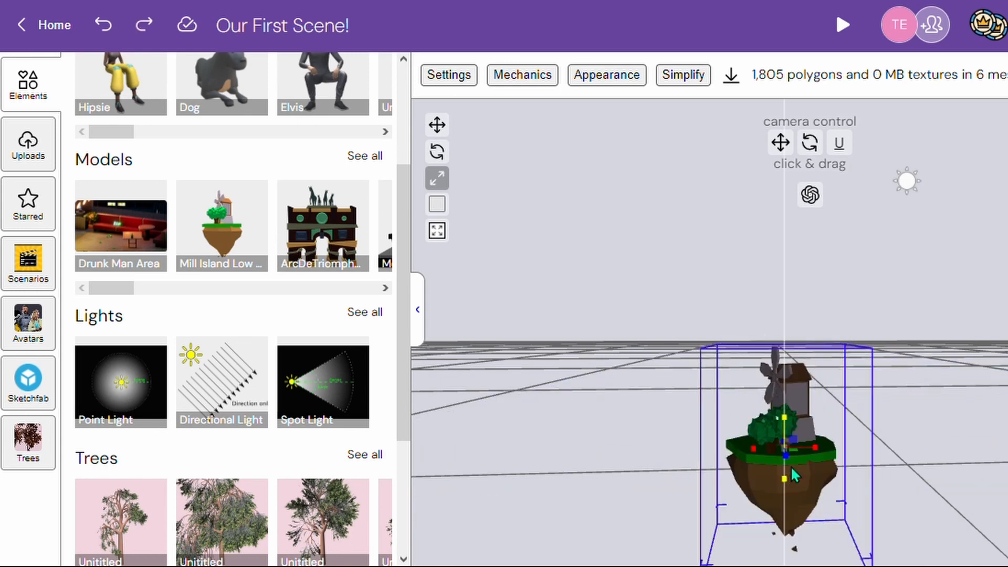
- Scale the windmill island uniformly on all axes
drag(786, 449, 798, 440)
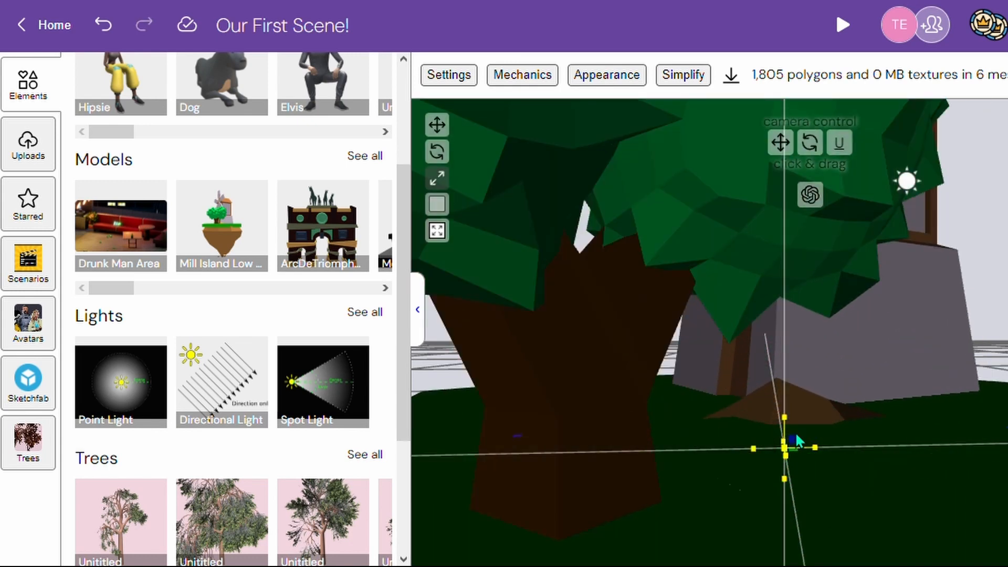
click(838, 142)
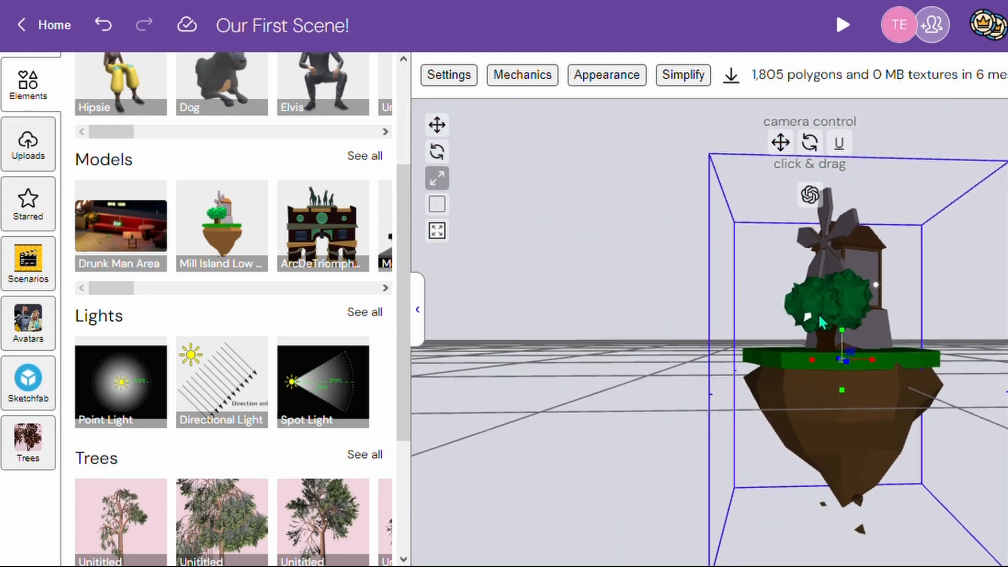
- Toggle the camera focus on the windmill island repeatedly and view it from different distances and heights
click(441, 234)
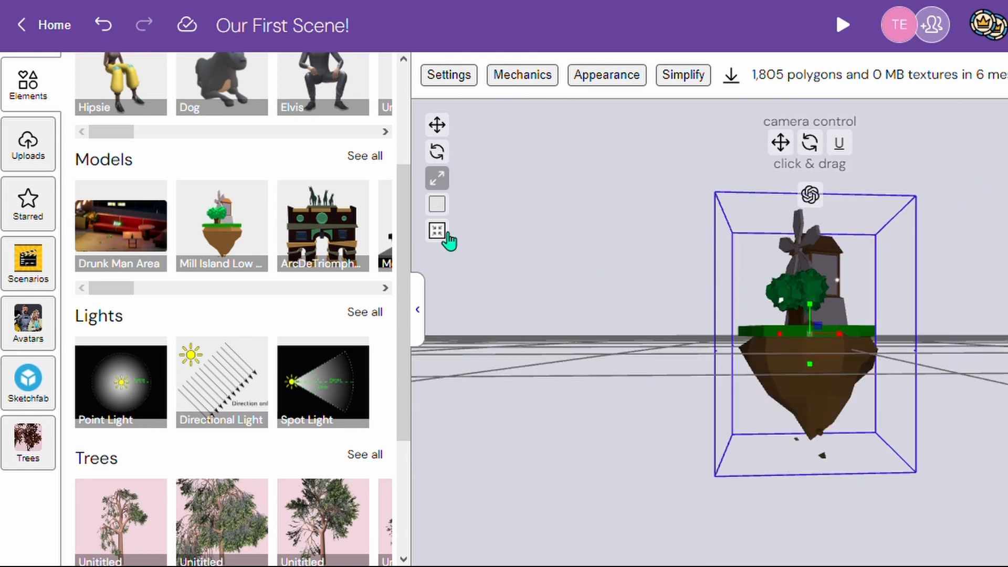
click(448, 233)
click(447, 234)
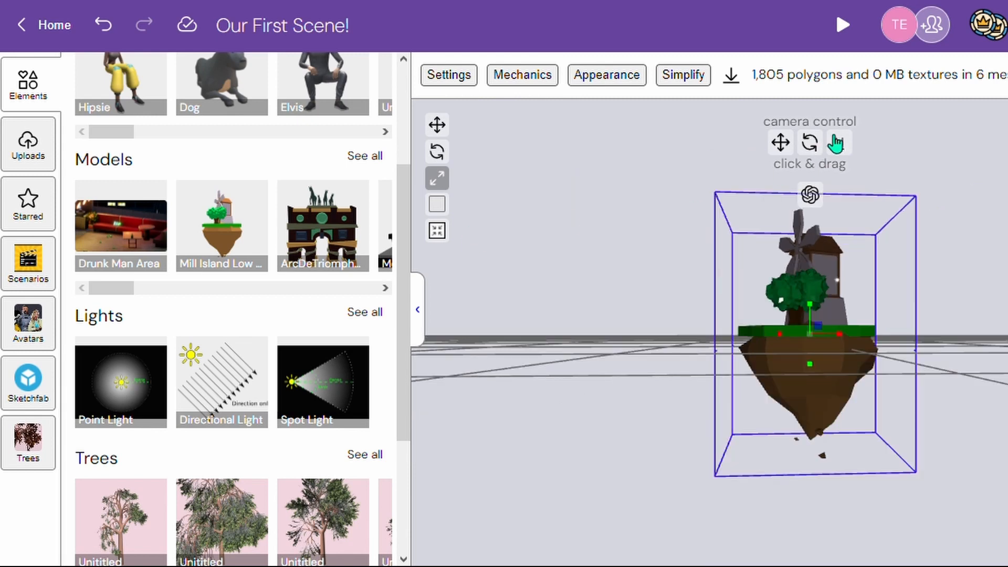
drag(834, 136, 796, 99)
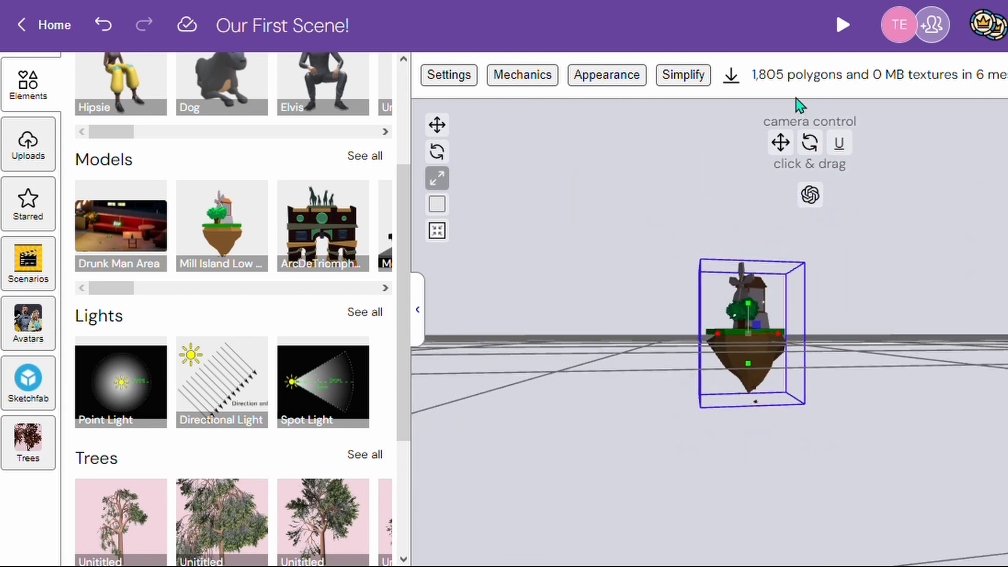
click(448, 237)
click(448, 239)
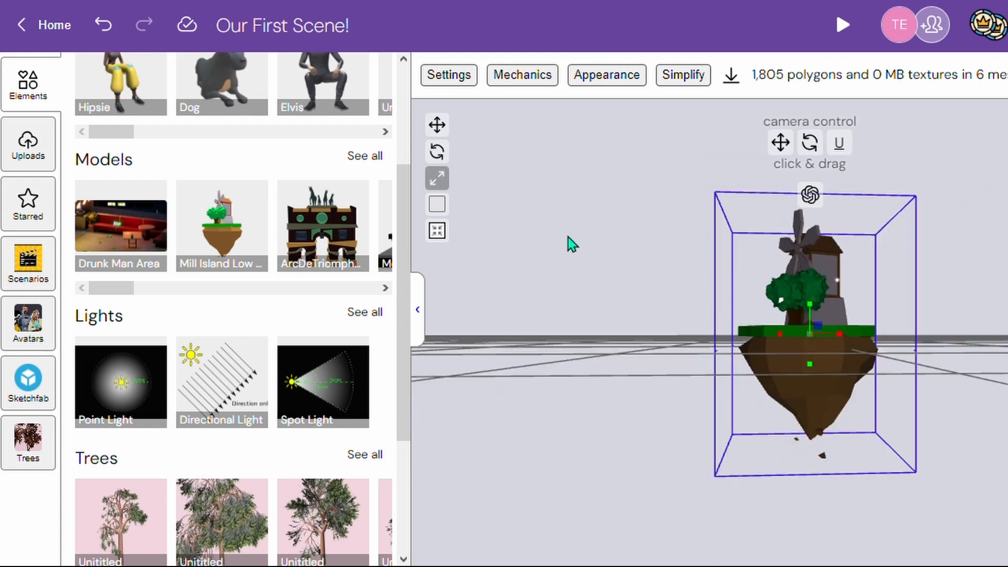
drag(839, 154, 735, 179)
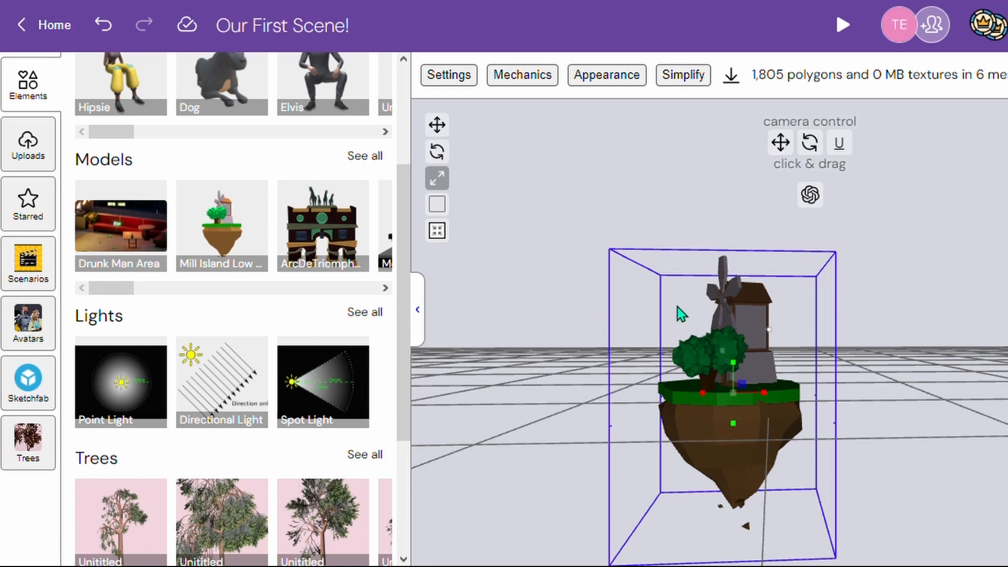
- Browse the lights, trees, skyboxes and characters offered in the elements library
scroll(320, 221, up, 2)
scroll(326, 236, down, 7)
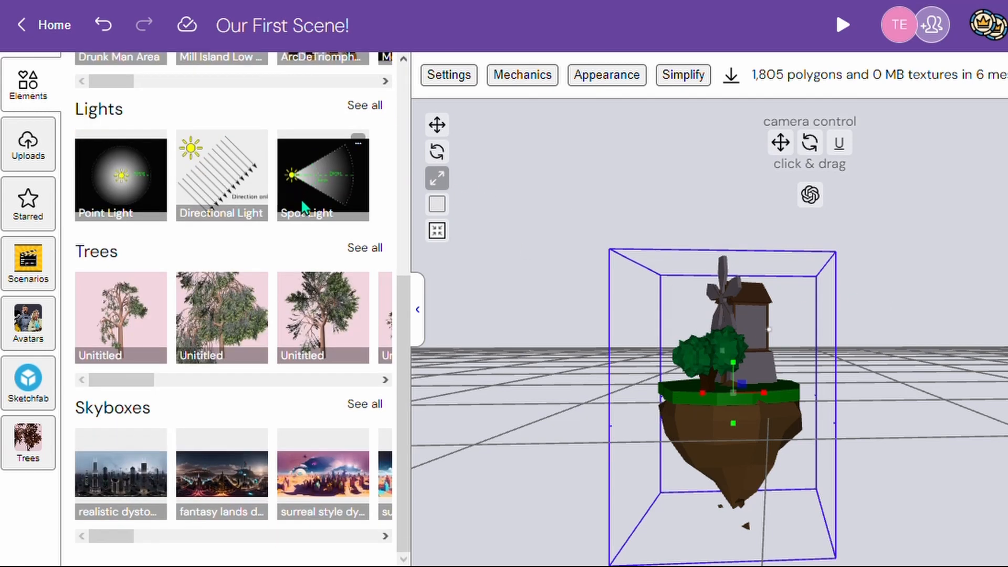
scroll(293, 265, up, 8)
drag(121, 320, 289, 322)
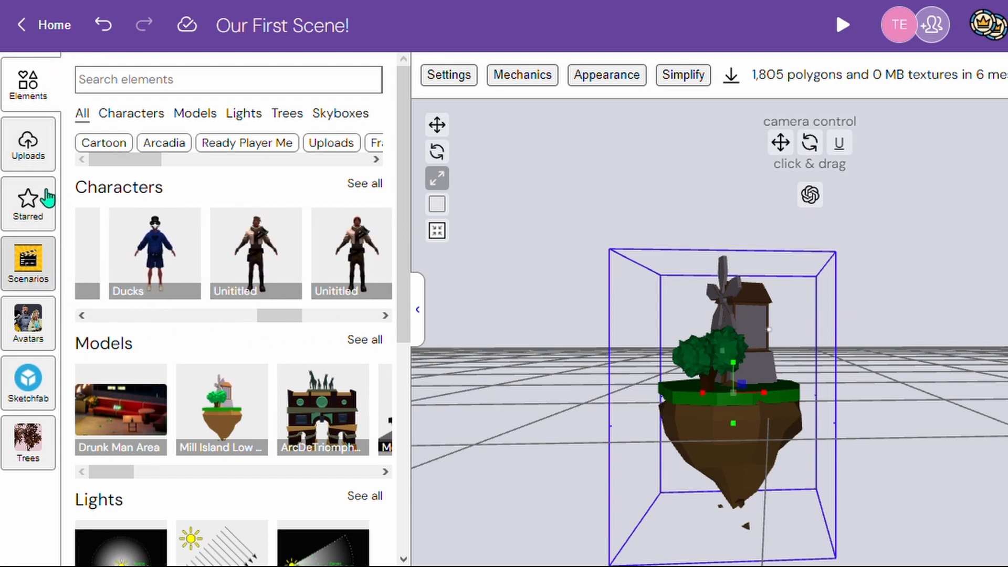
- Add the uploaded hammerhead model to the scene beside the windmill island
click(40, 157)
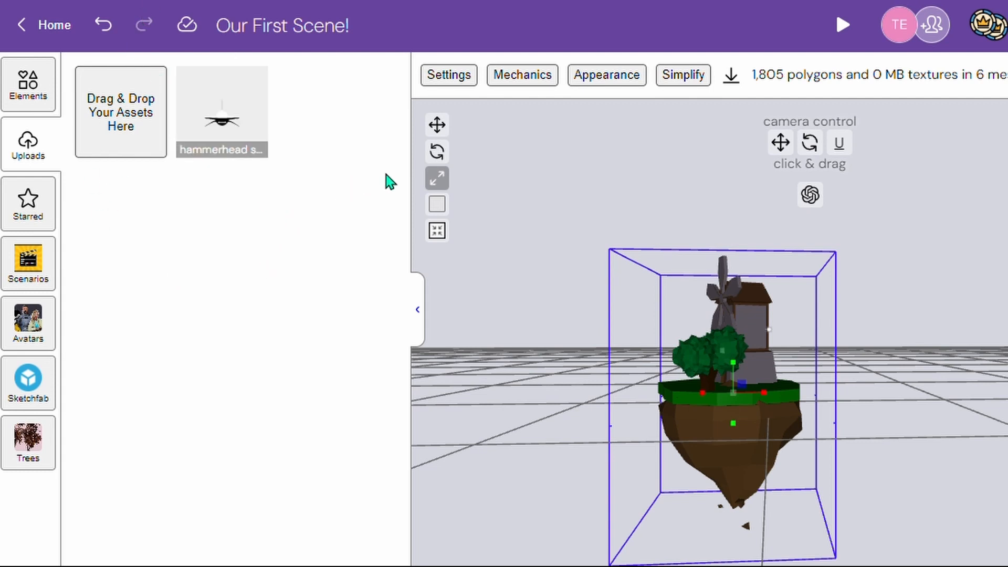
mouse_move(265, 139)
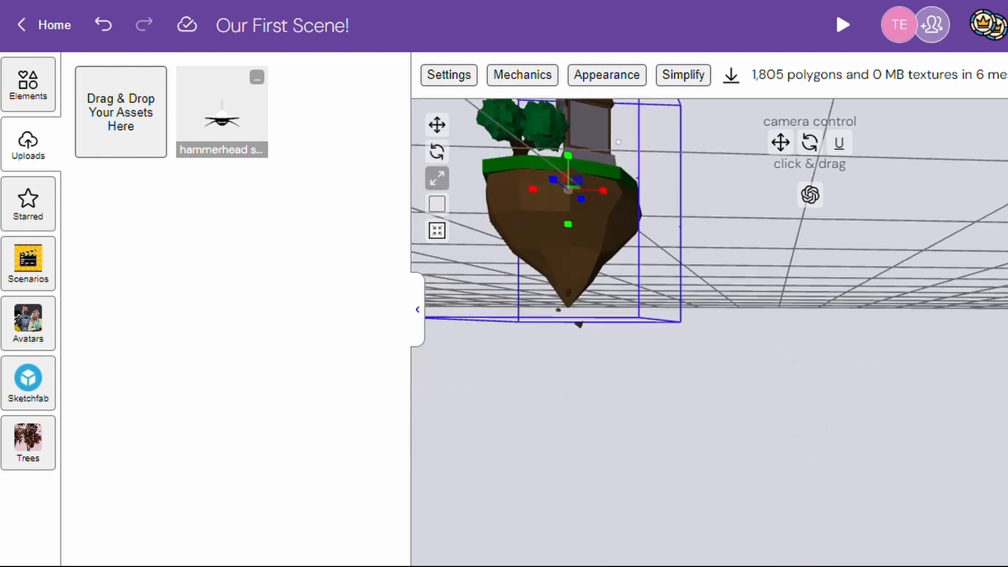
drag(781, 142, 934, 230)
drag(820, 295, 821, 293)
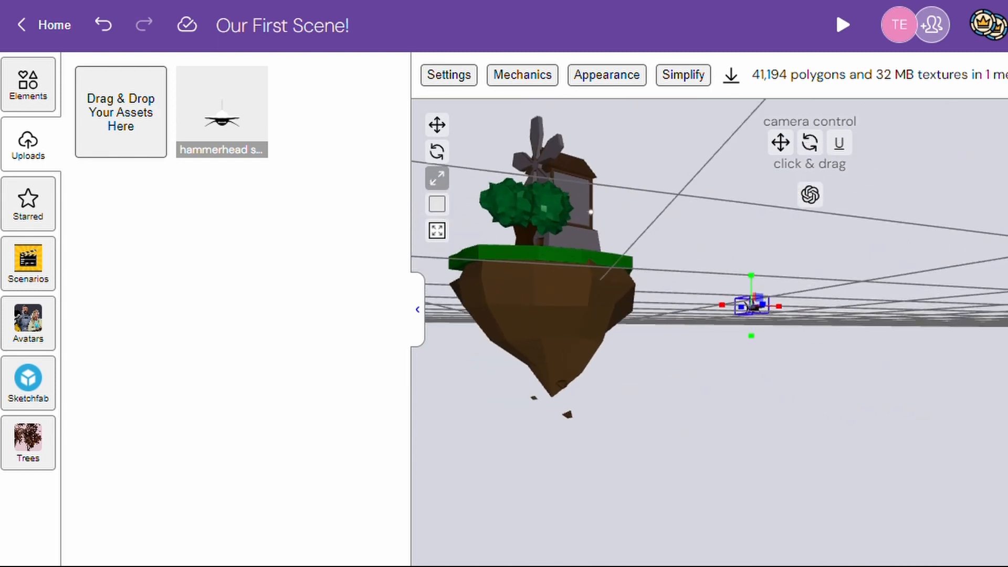
- Enlarge the hammerhead model uniformly on all axes
mouse_move(791, 148)
mouse_down()
mouse_move(809, 84)
mouse_move(824, 252)
mouse_move(780, 157)
mouse_up()
drag(775, 432, 761, 447)
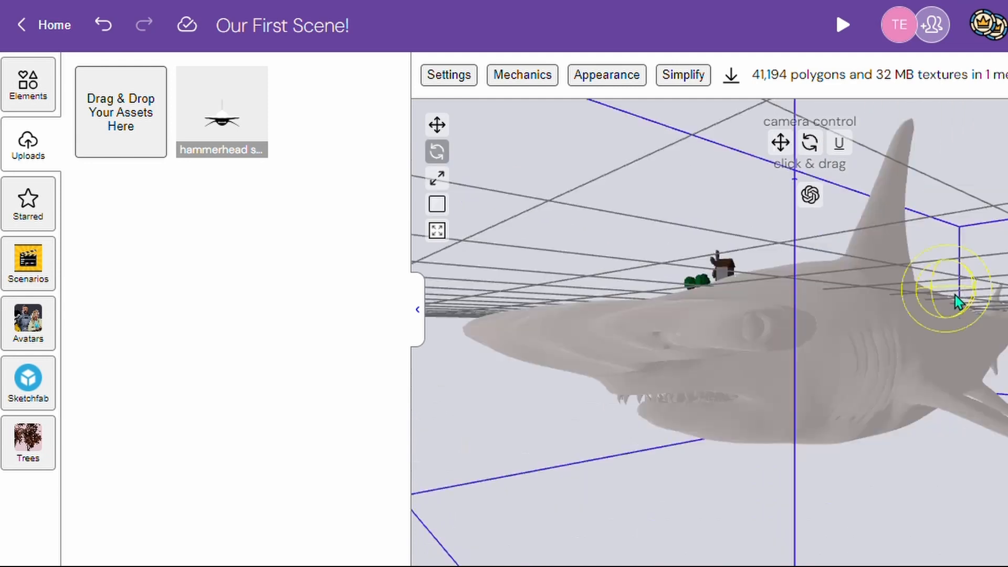
drag(956, 295, 1006, 303)
drag(946, 256, 978, 116)
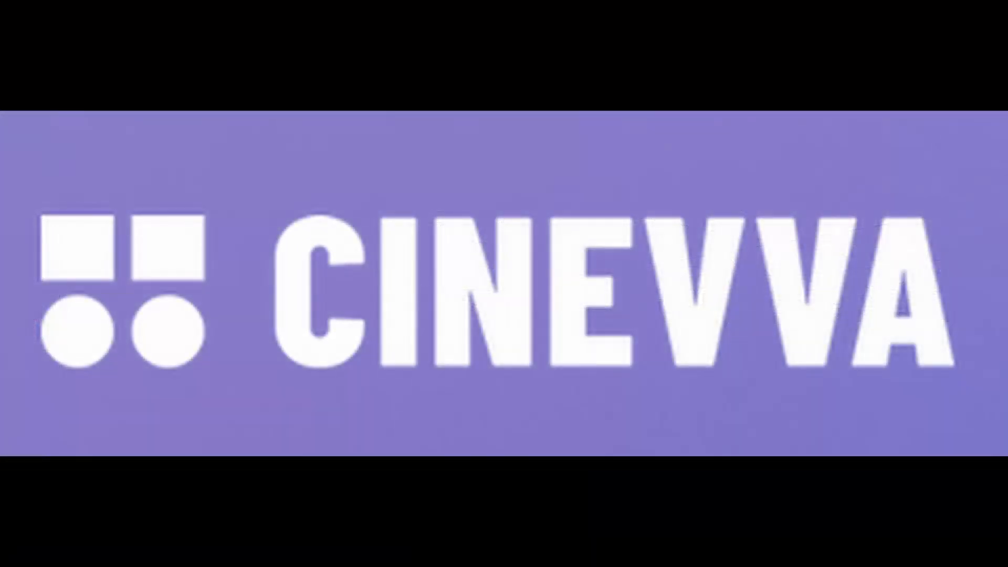